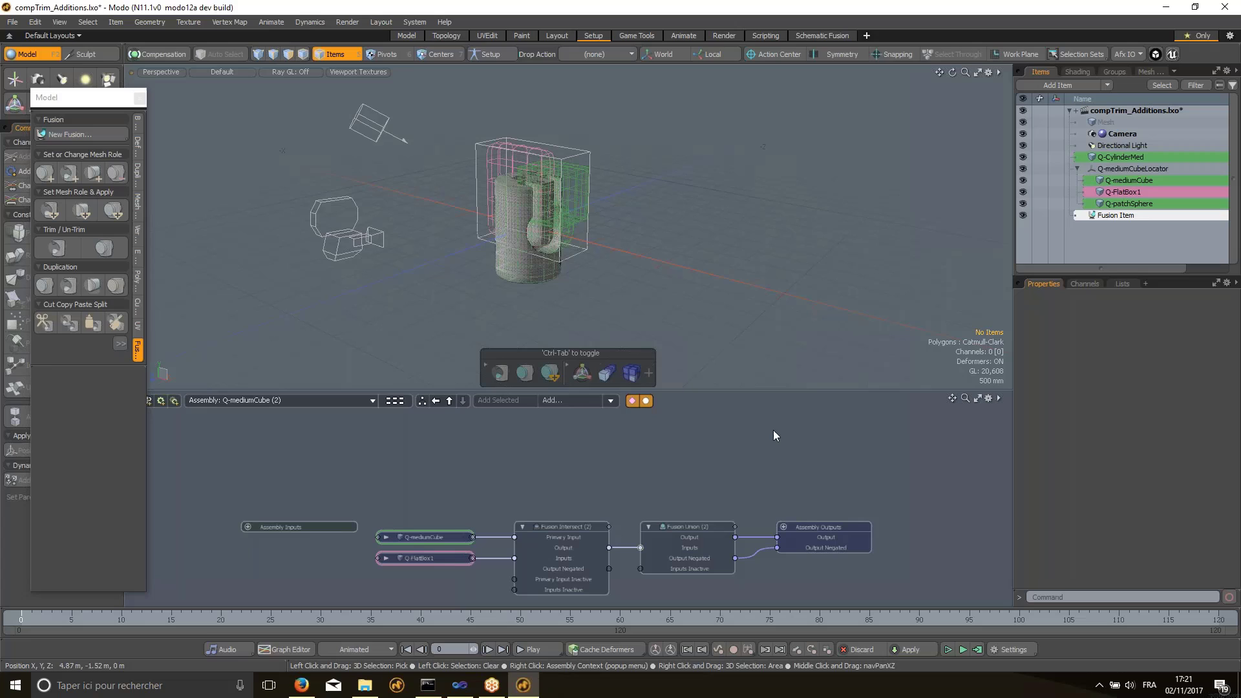
# - Undo until Q-patchSphere is a plain sphere with no MeshFusion role, then deselect everything
pyautogui.press('ctrl')
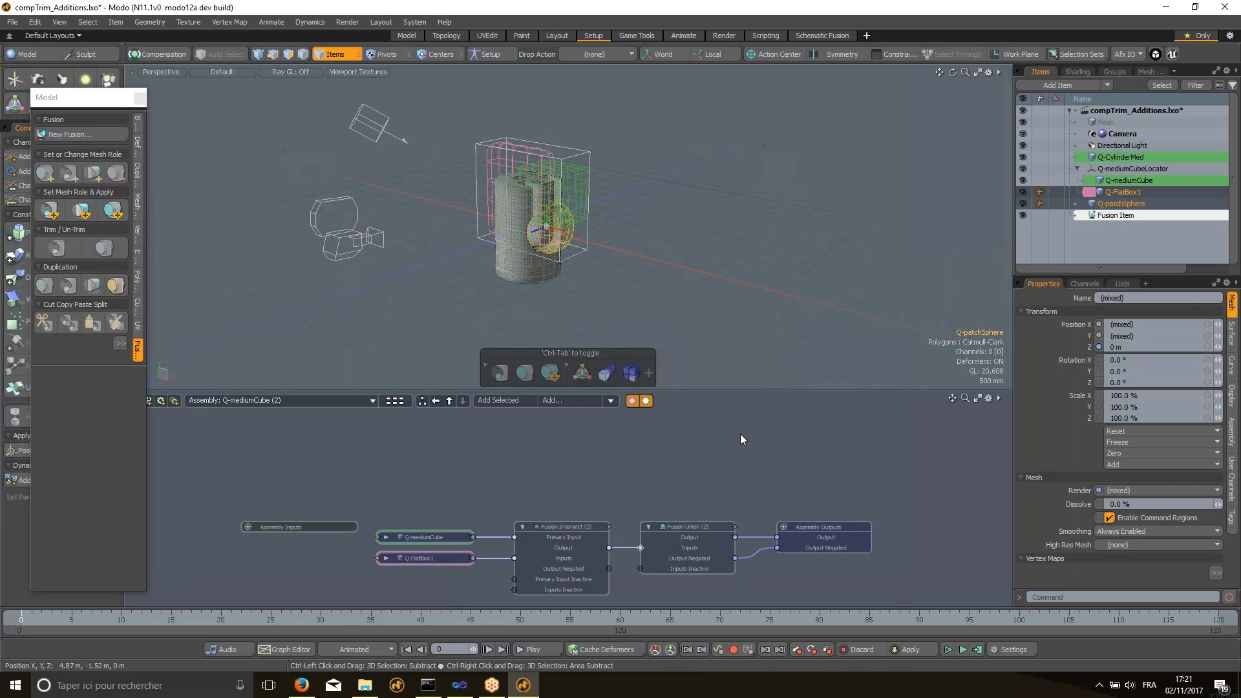
pyautogui.click(739, 433)
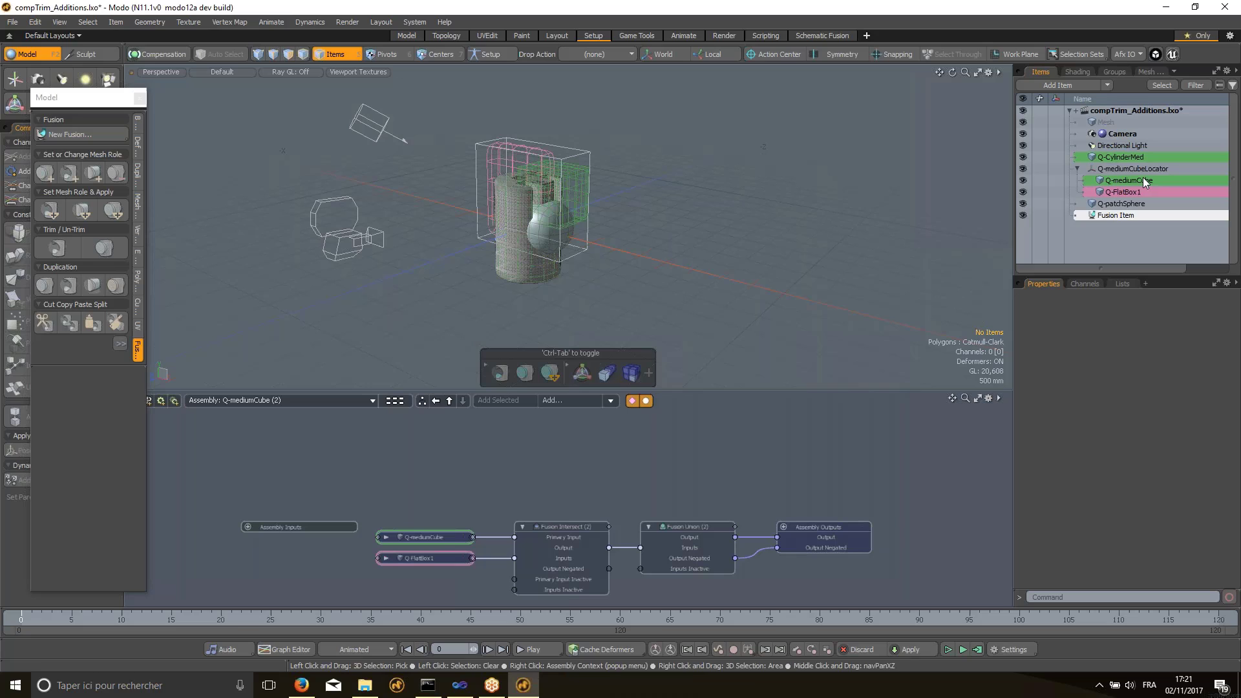
# - Parent Q-patchSphere under Q-mediumCubeLocator
pyautogui.click(1107, 206)
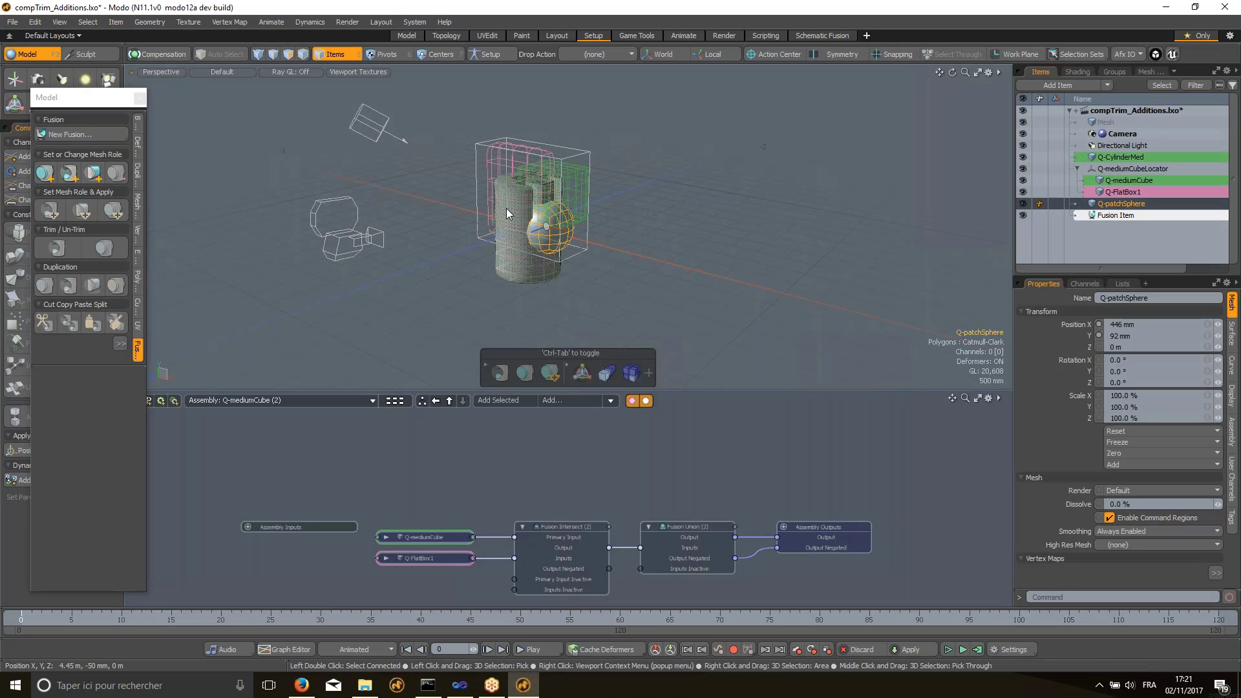
pyautogui.keyDown('ctrl'); pyautogui.click(1127, 167); pyautogui.keyUp('ctrl')
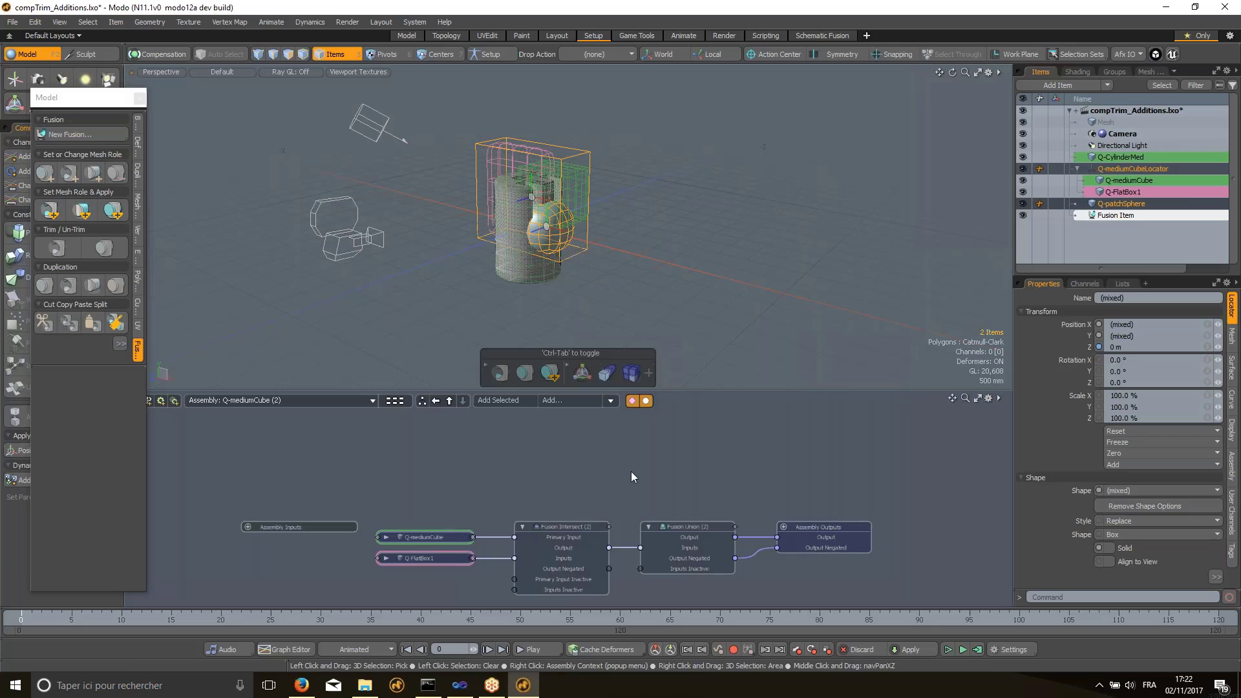
pyautogui.click(115, 210)
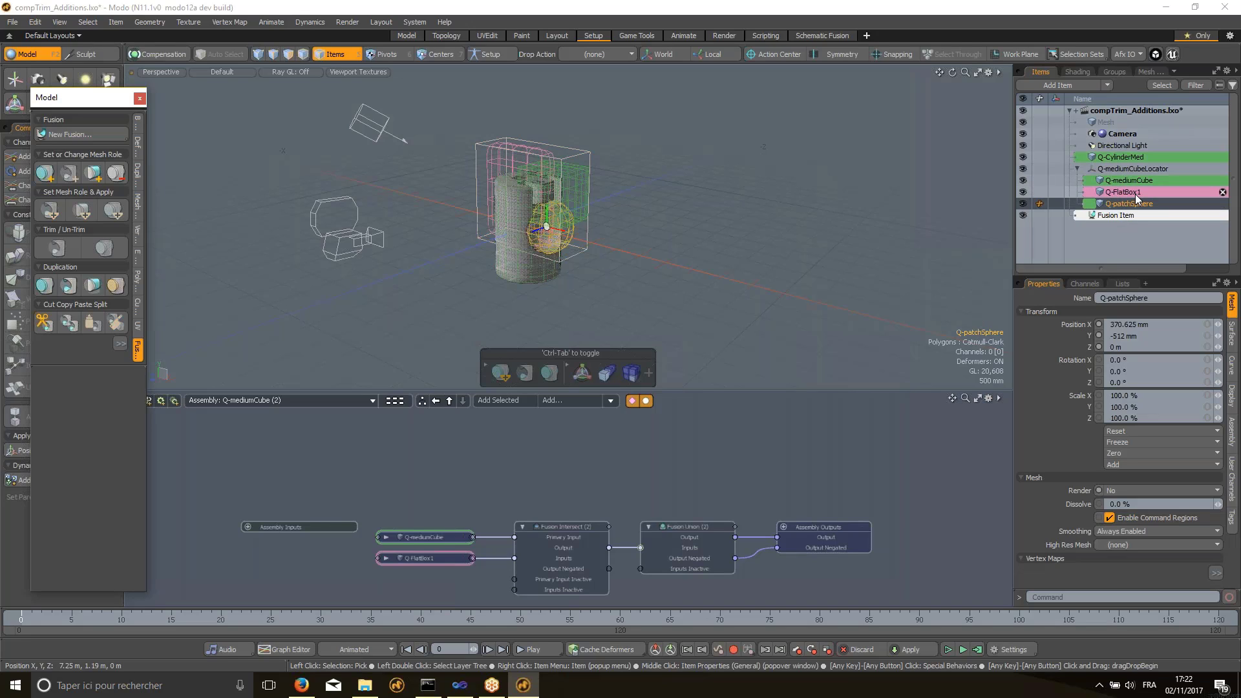
# - Separate Fusion Intersect (3) from Intersect (2) and link Q-patchSphere to its Primary Input
pyautogui.click(641, 545)
pyautogui.click(630, 546)
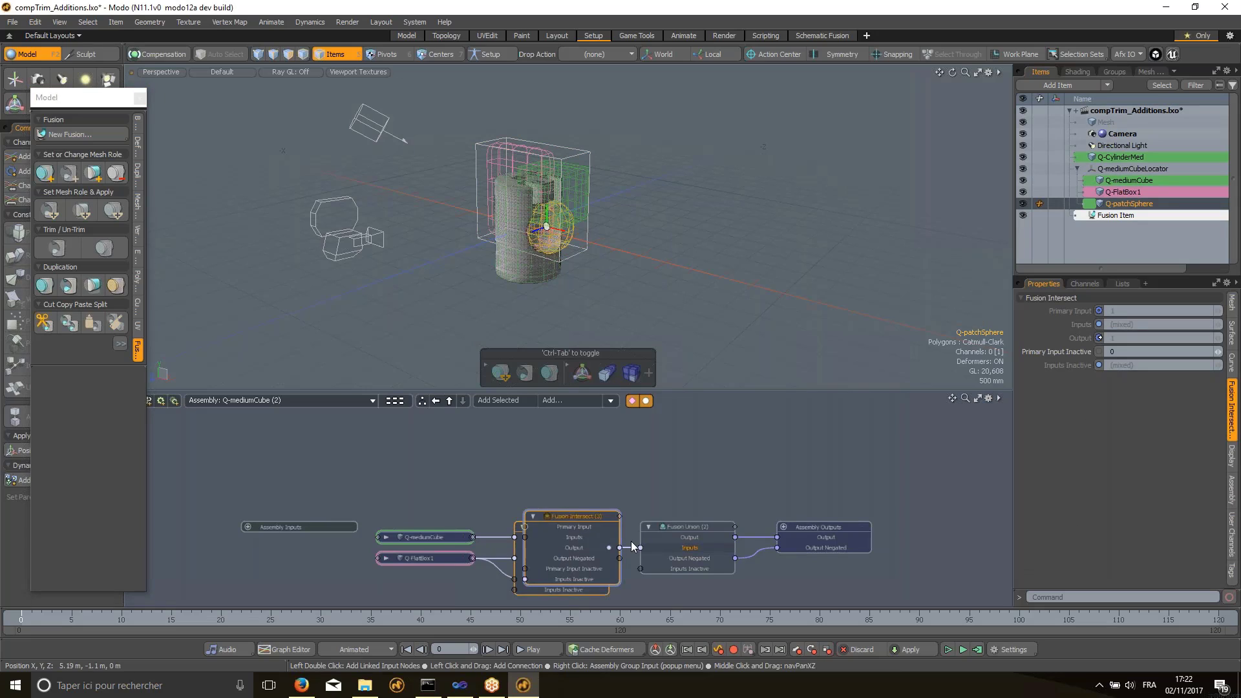
pyautogui.click(571, 503)
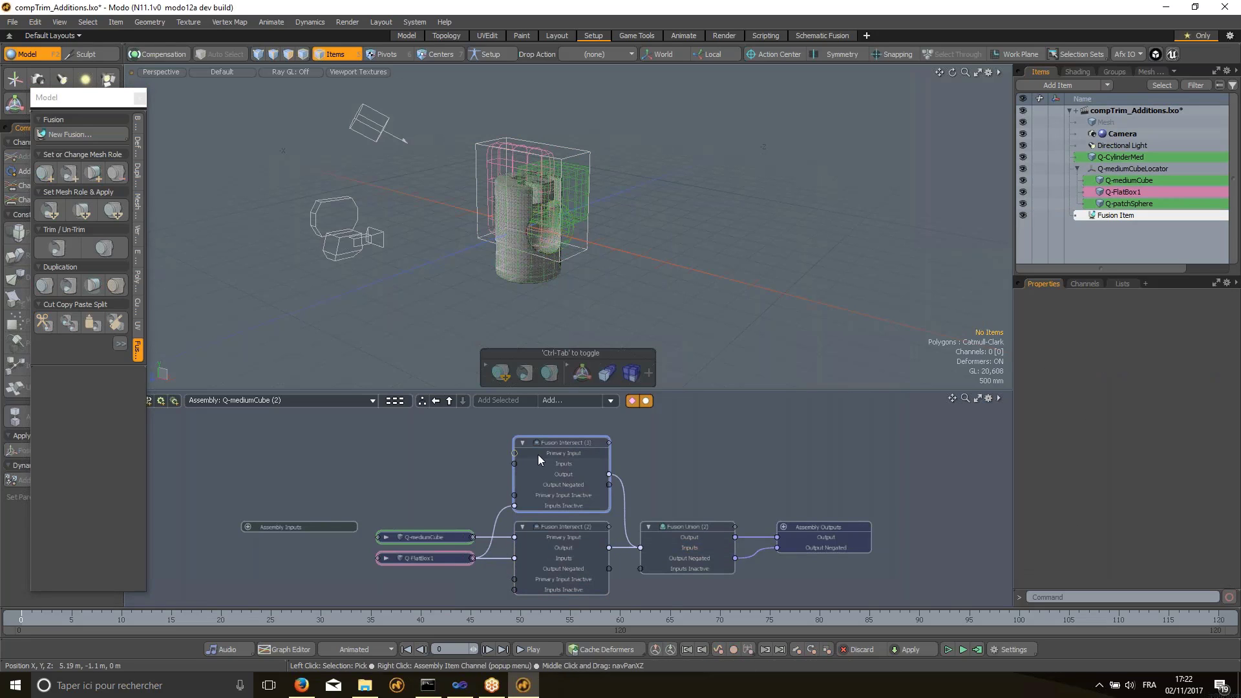
pyautogui.doubleClick(514, 455)
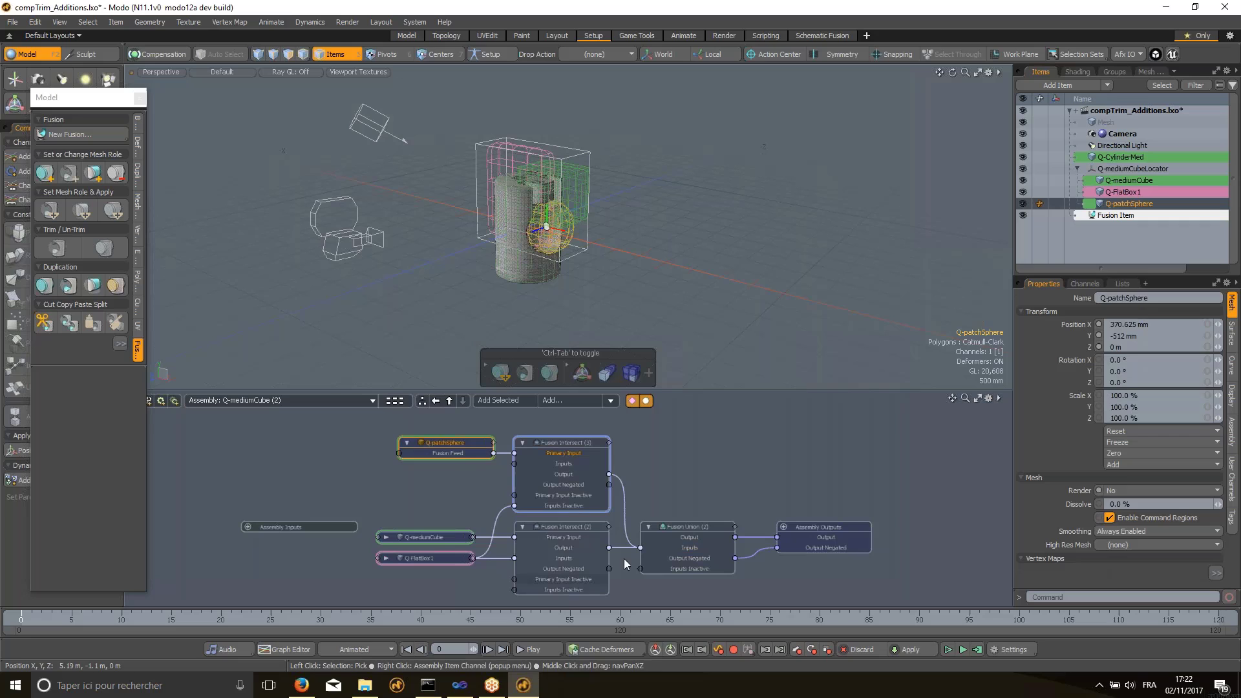
# - Inspect the Q-mediumCube and Q-FlatBox1 nodes in the schematic, then deselect
pyautogui.click(427, 537)
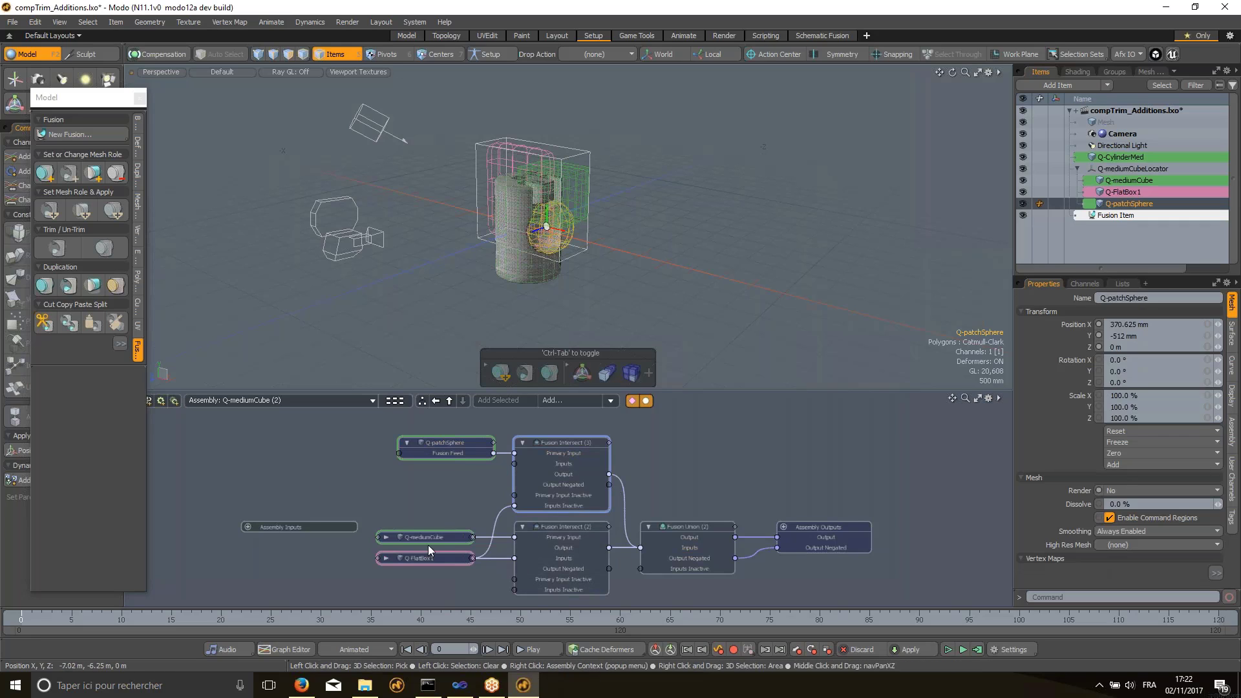
pyautogui.click(386, 488)
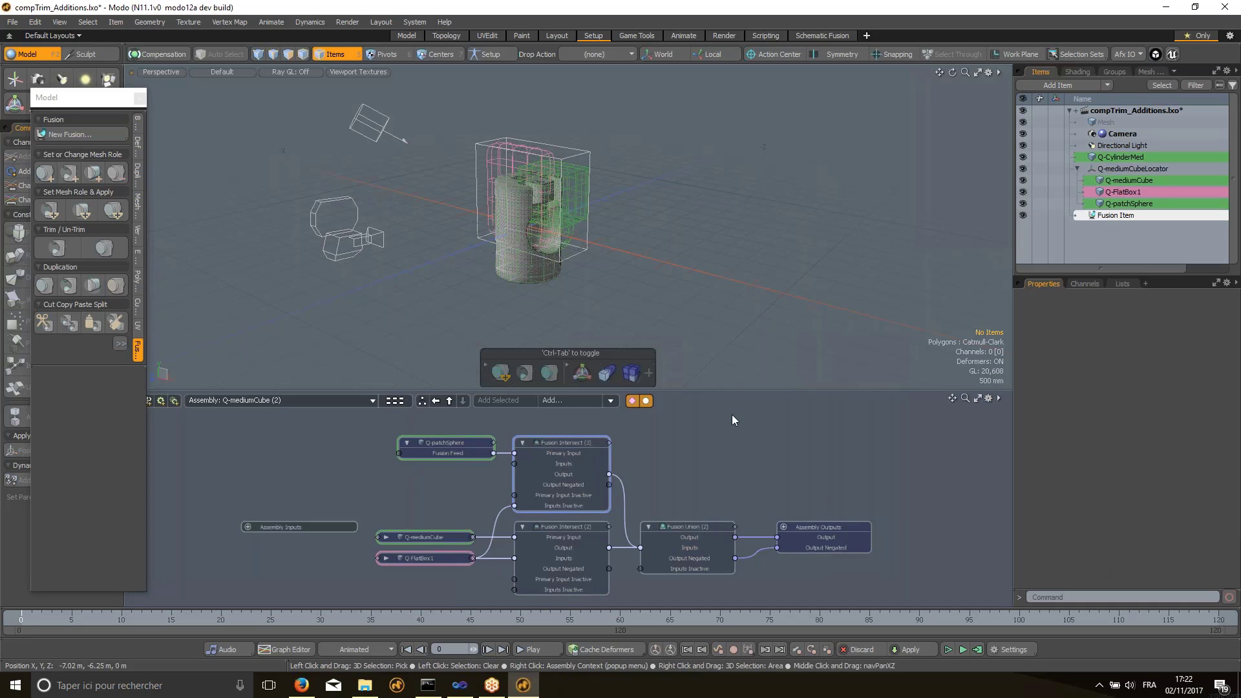
pyautogui.click(419, 557)
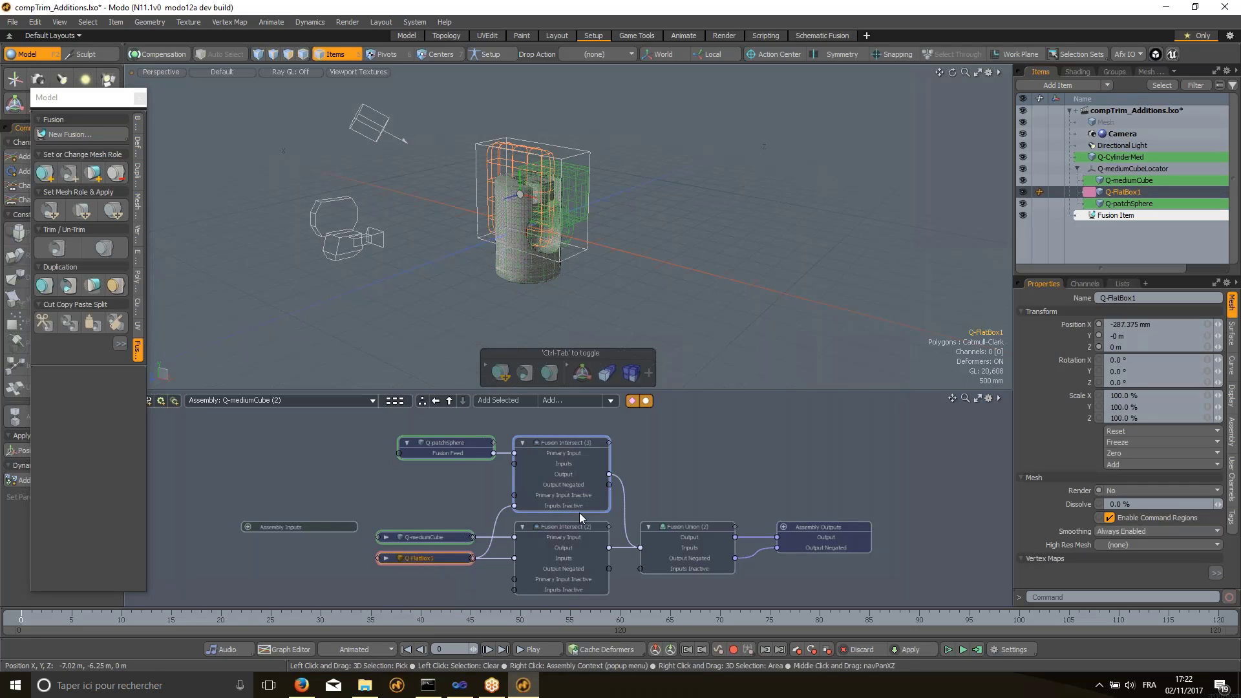
pyautogui.click(729, 490)
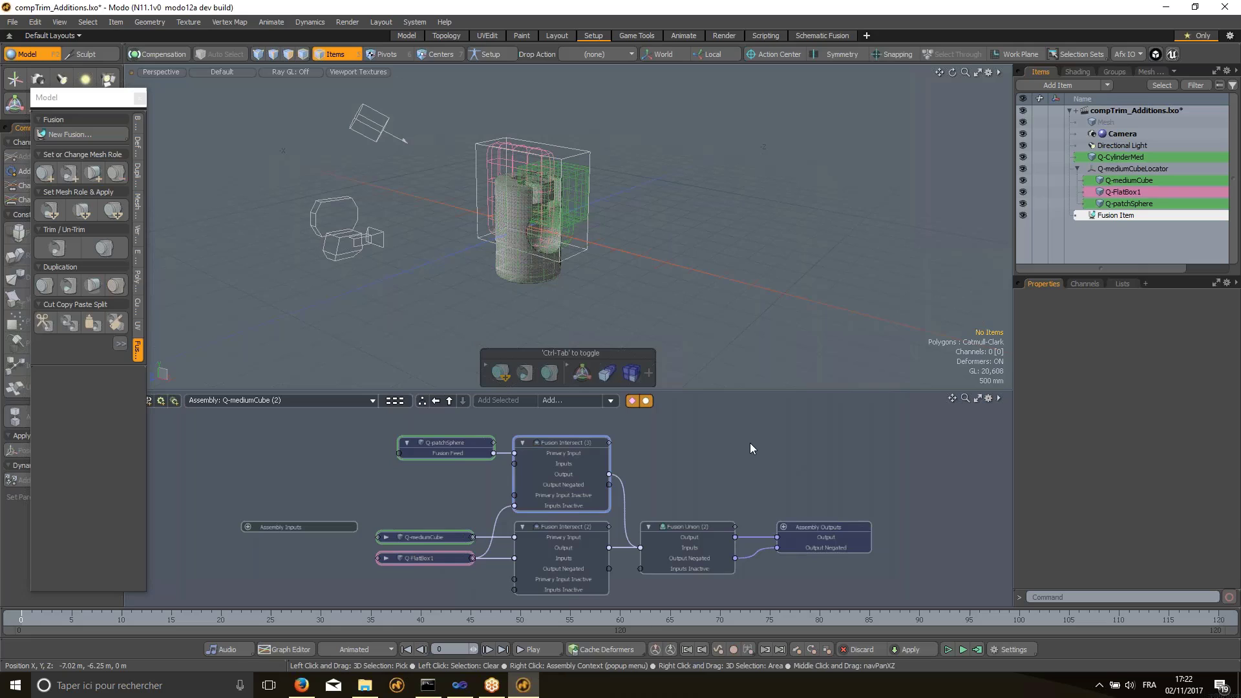
# - Undo the sphere link, node move, Fusion Intersect (3) creation and the sphere's fusion role
pyautogui.hotkey('ctrl', 'z')
pyautogui.hotkey('ctrl', 'z')
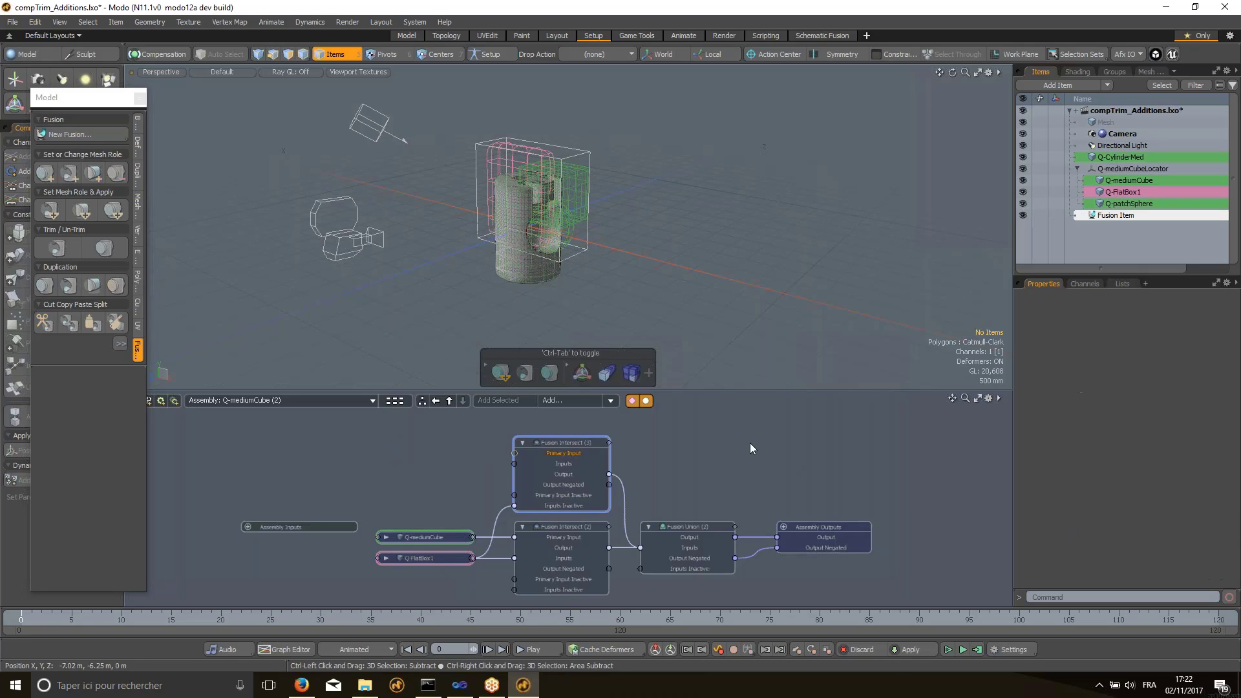
pyautogui.hotkey('ctrl', 'z')
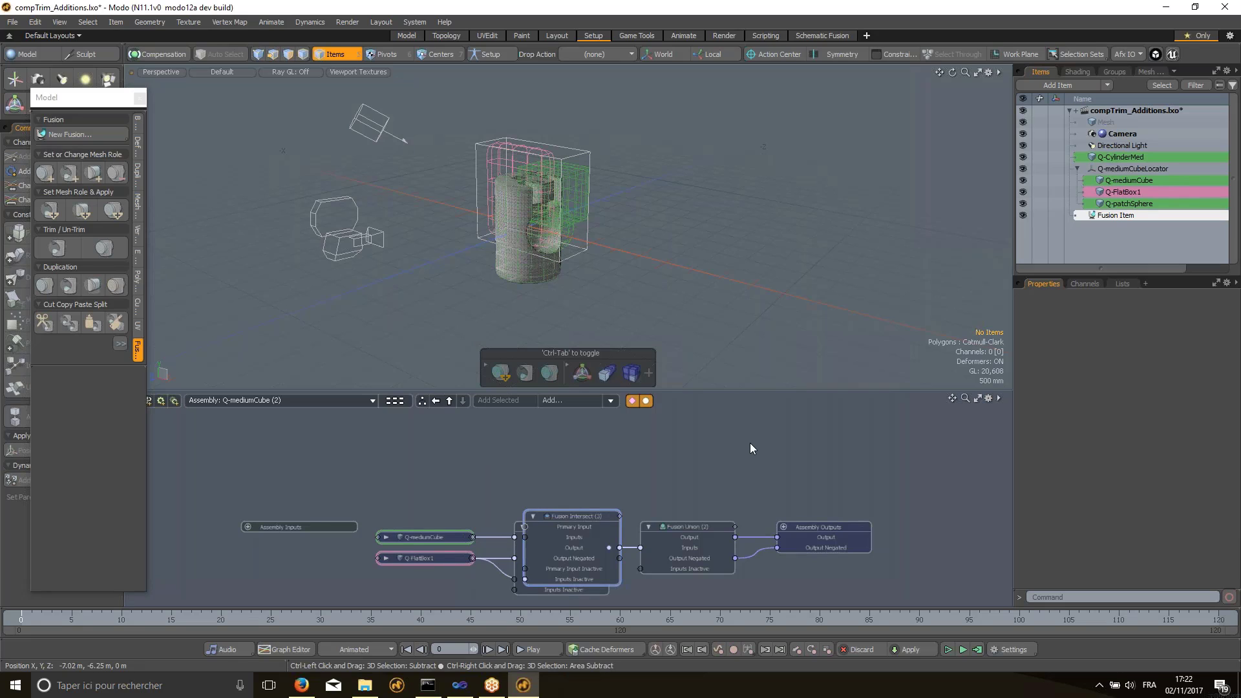
pyautogui.hotkey('ctrl', 'z')
pyautogui.hotkey('ctrl', 'z')
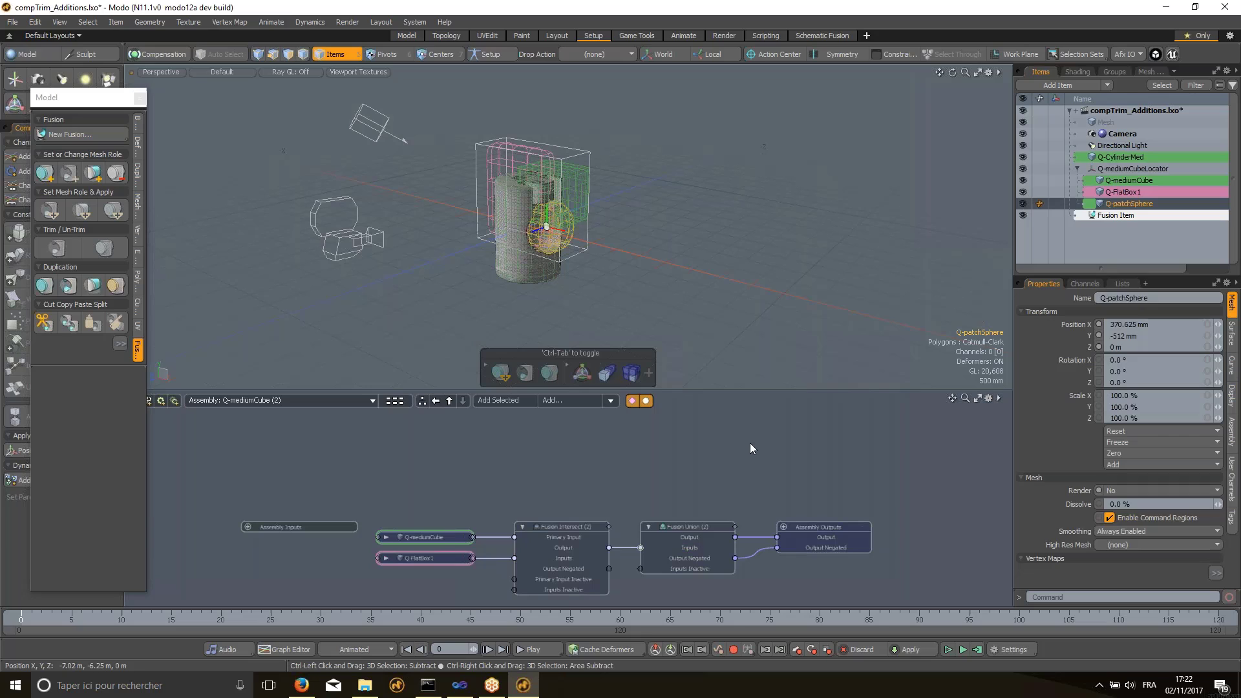
pyautogui.hotkey('ctrl', 'z')
pyautogui.hotkey('ctrl', 'z')
pyautogui.hotkey('ctrl', 'z')
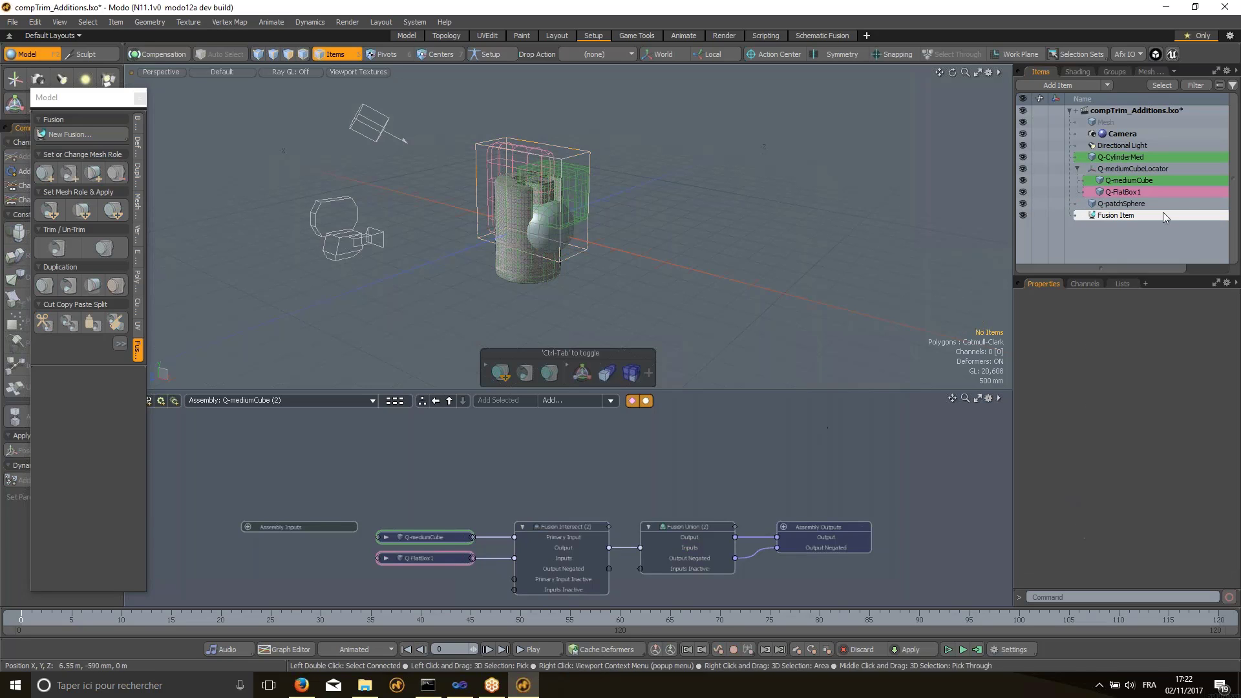
# - Make Q-patchSphere a Primary mesh trimmed by Q-FlatBox1 with Set Mesh Role & Apply
pyautogui.click(1139, 205)
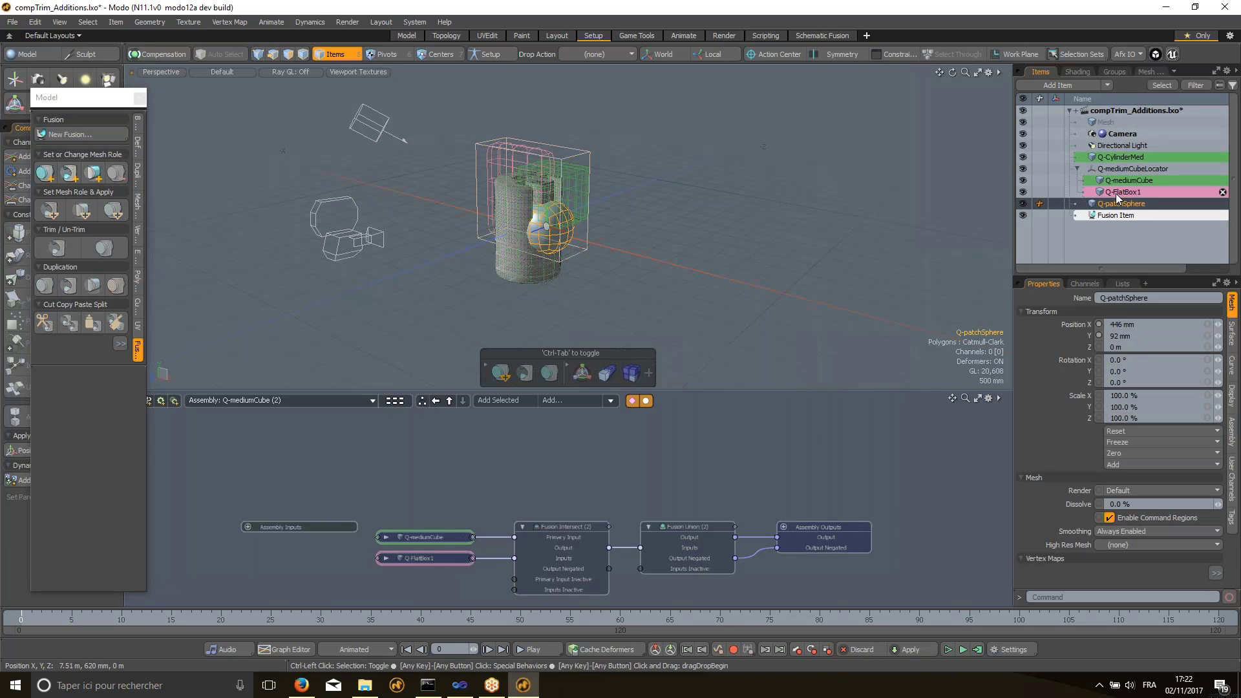
pyautogui.keyDown('ctrl'); pyautogui.click(1115, 193); pyautogui.keyUp('ctrl')
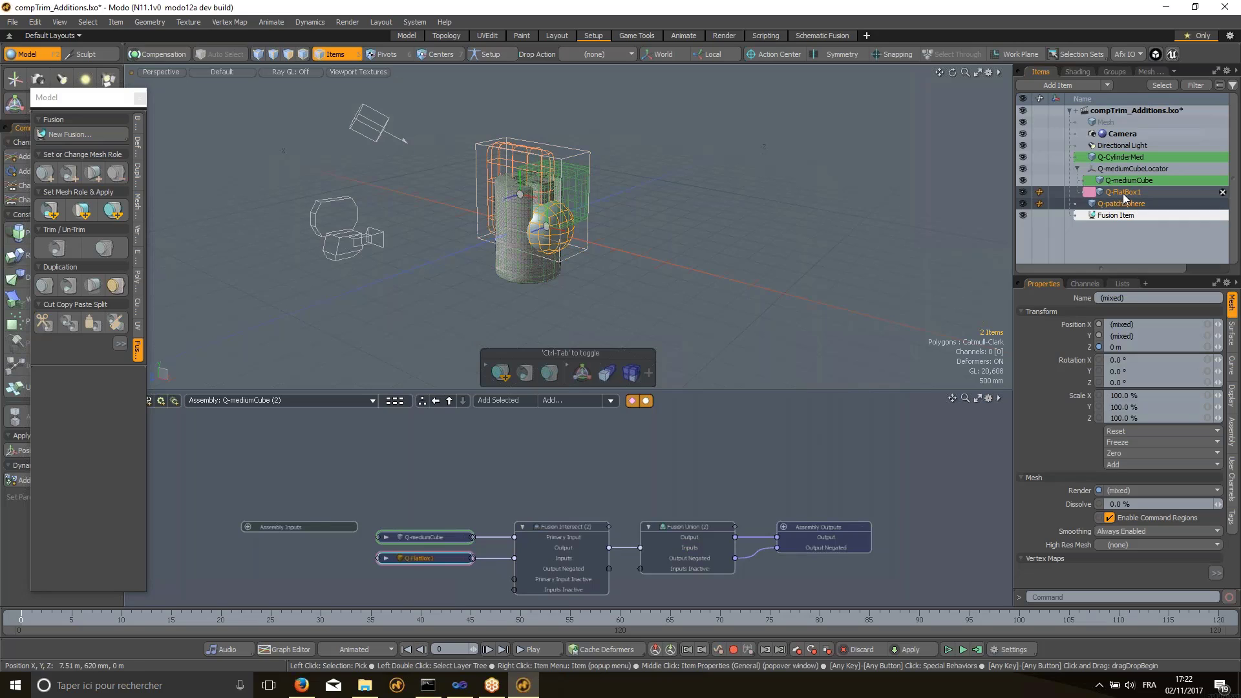
pyautogui.click(113, 211)
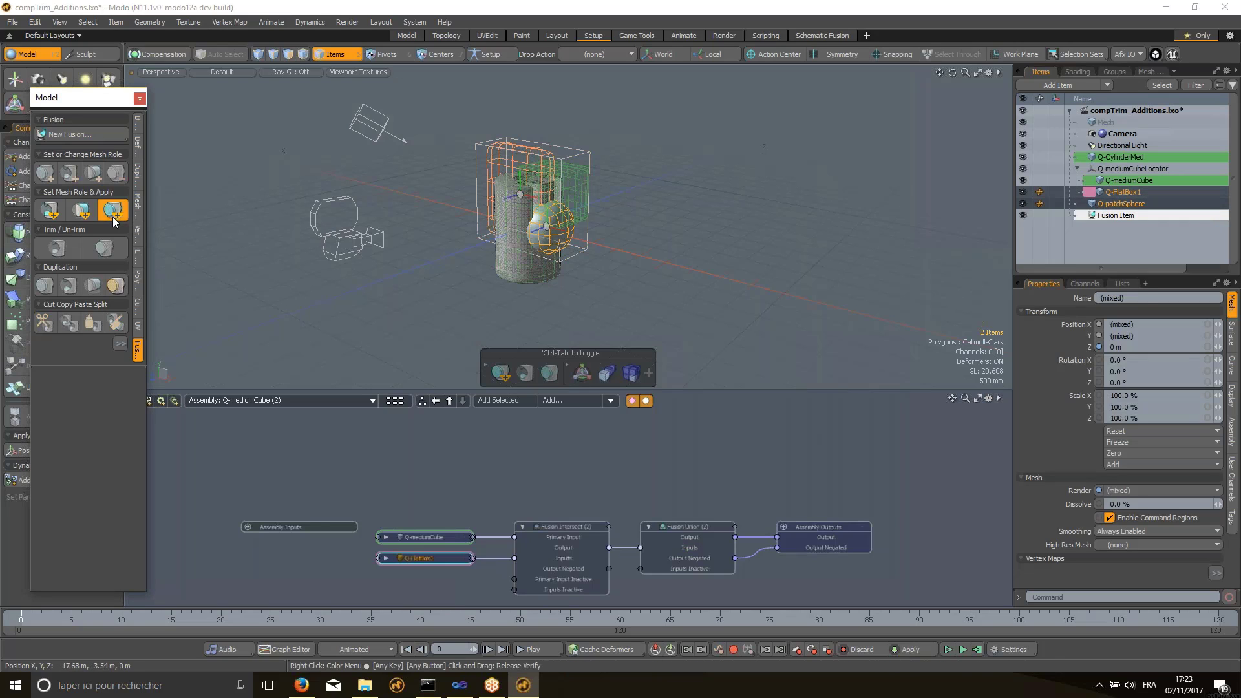
# - Move the new Fusion Intersect (3) node above Intersect (2) in the schematic
pyautogui.doubleClick(640, 548)
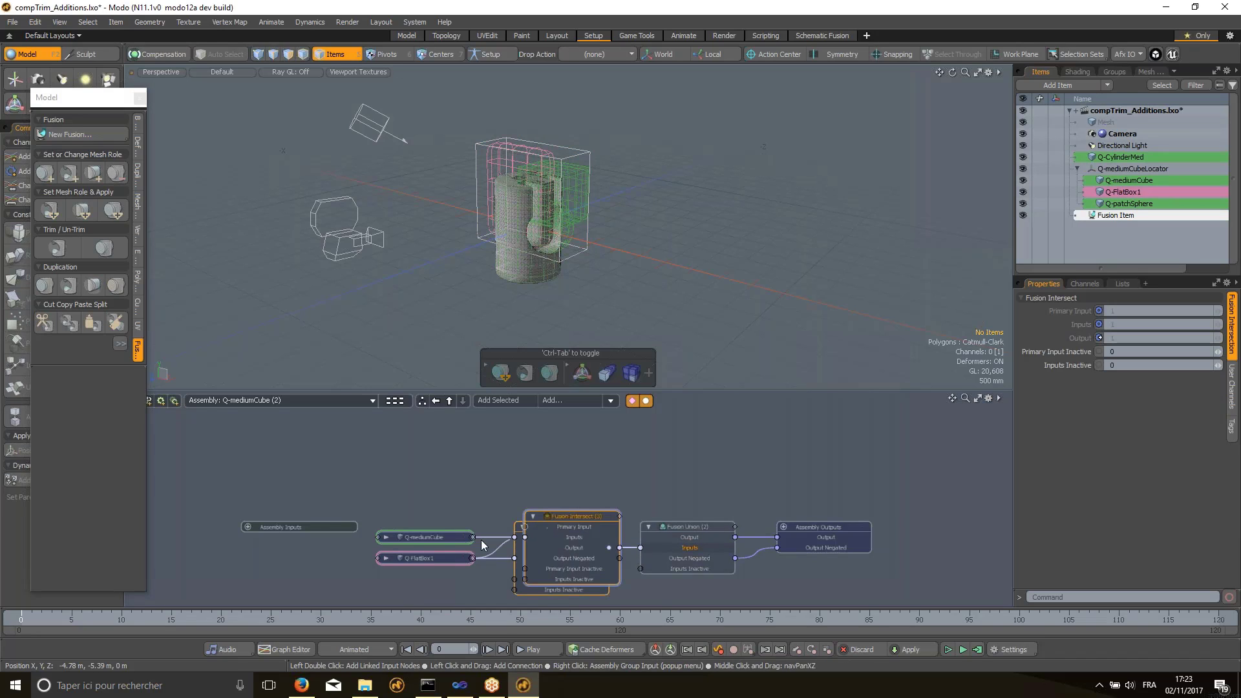
pyautogui.click(560, 484)
pyautogui.moveTo(559, 514); pyautogui.dragTo(553, 451)
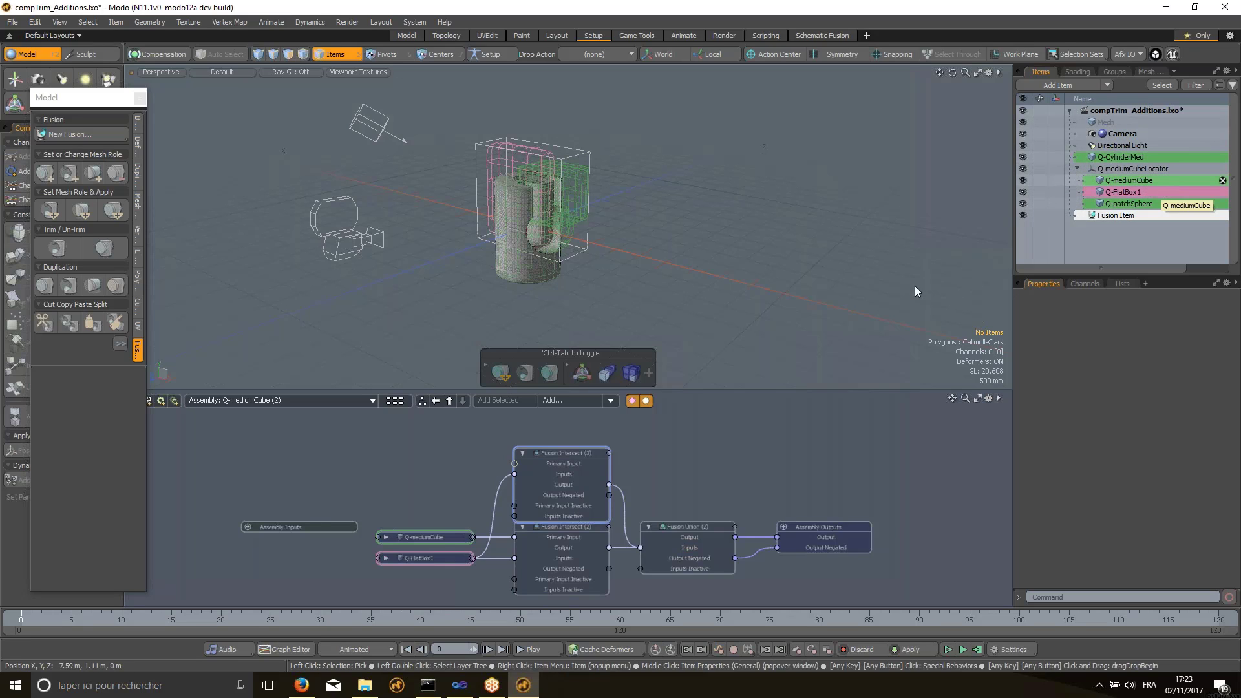
# - Show the Q-patchSphere node on Intersect (3)'s Primary Input and select the Q-FlatBox1 node
pyautogui.click(515, 464)
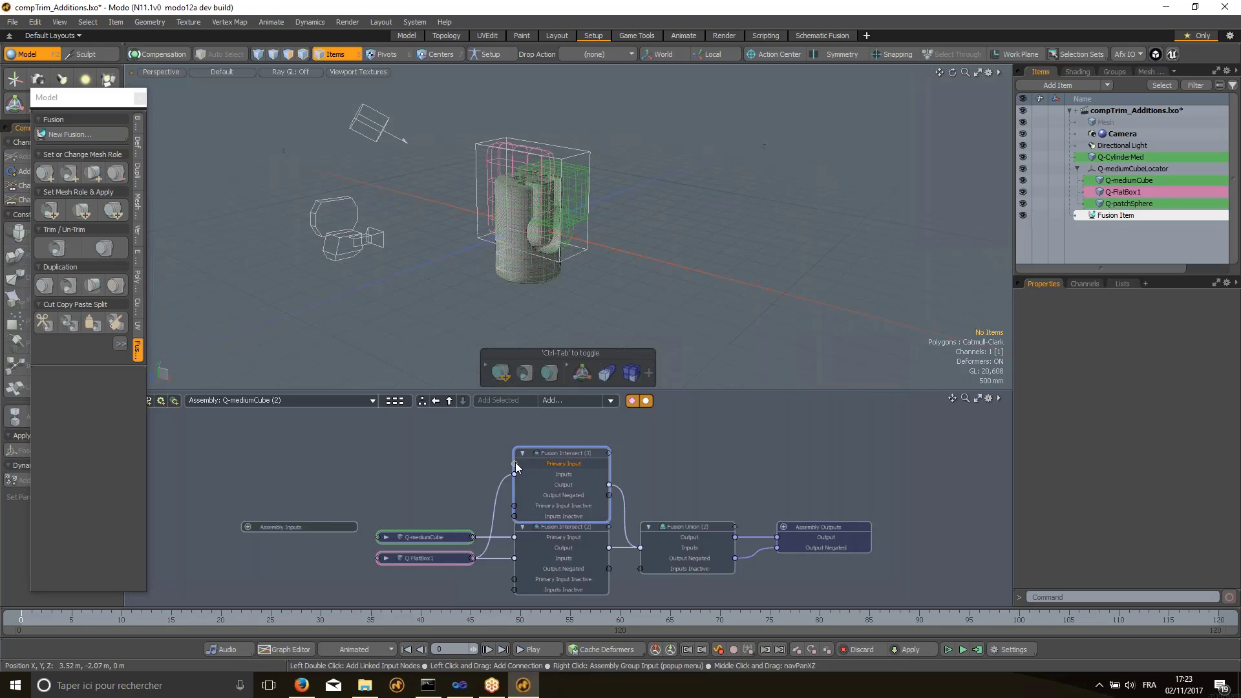
pyautogui.doubleClick(515, 464)
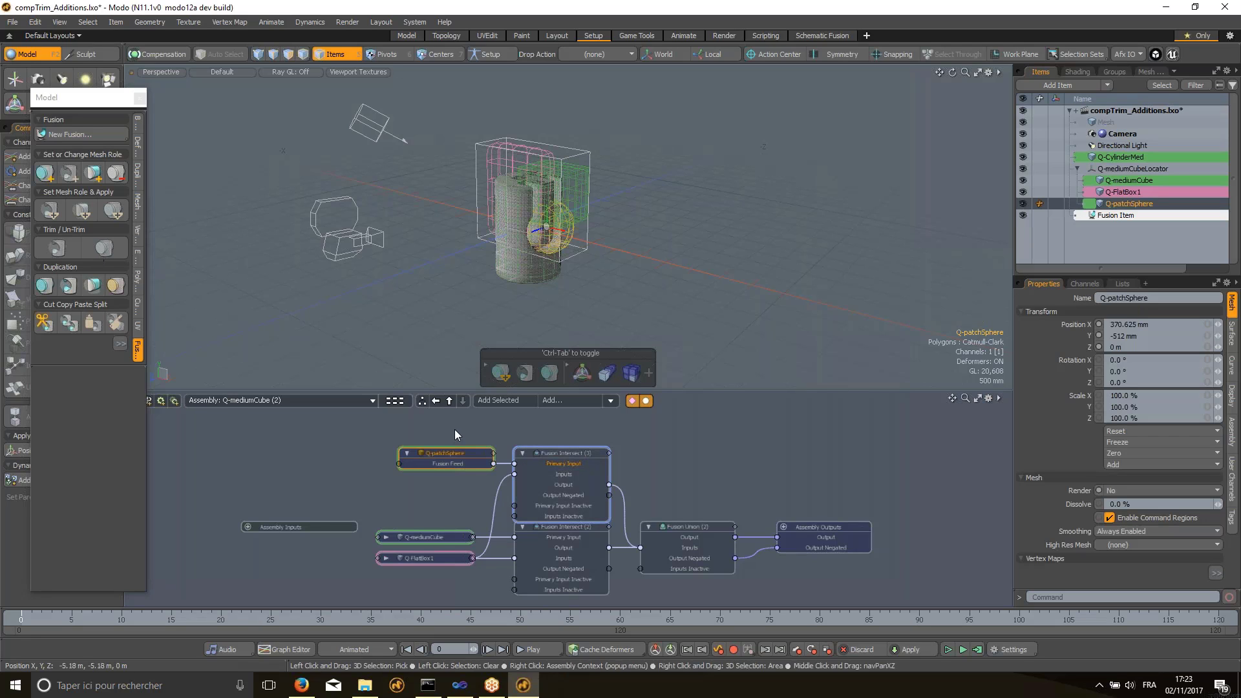
pyautogui.keyDown('ctrl'); pyautogui.click(428, 557); pyautogui.keyUp('ctrl')
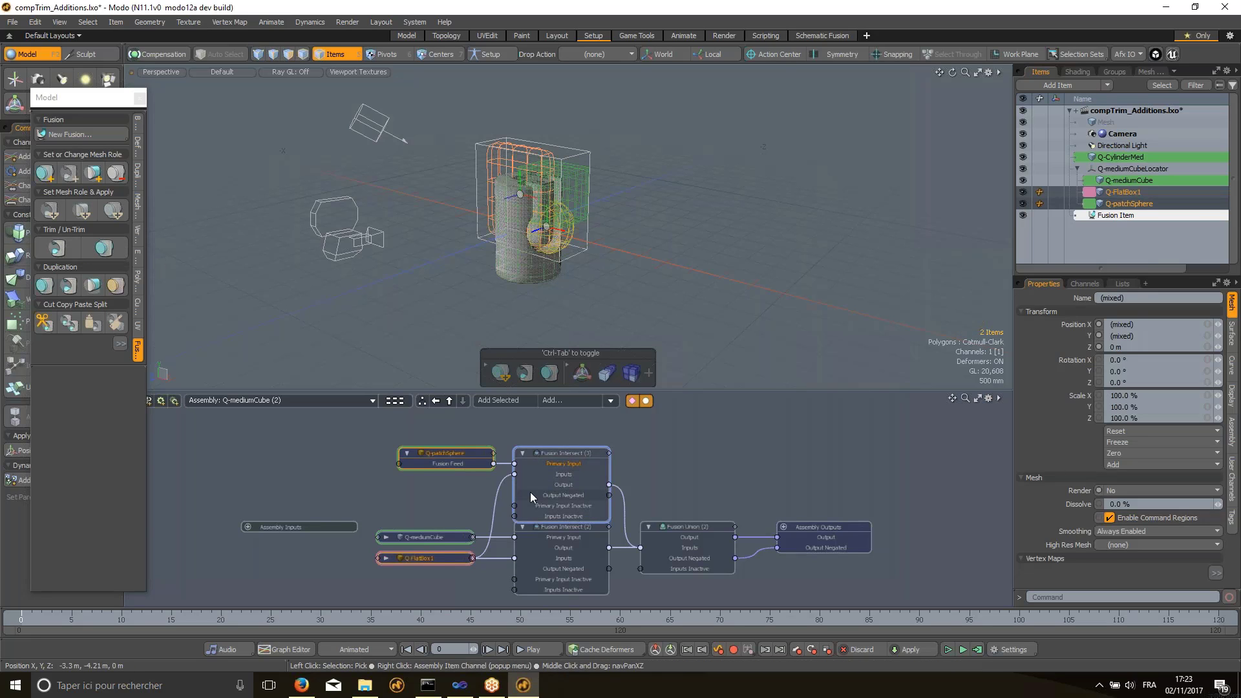
# - Switch Q-FlatBox1 to Un-Trim, restore it to an active Trim, then deselect
pyautogui.click(104, 248)
pyautogui.moveTo(513, 479); pyautogui.dragTo(515, 517)
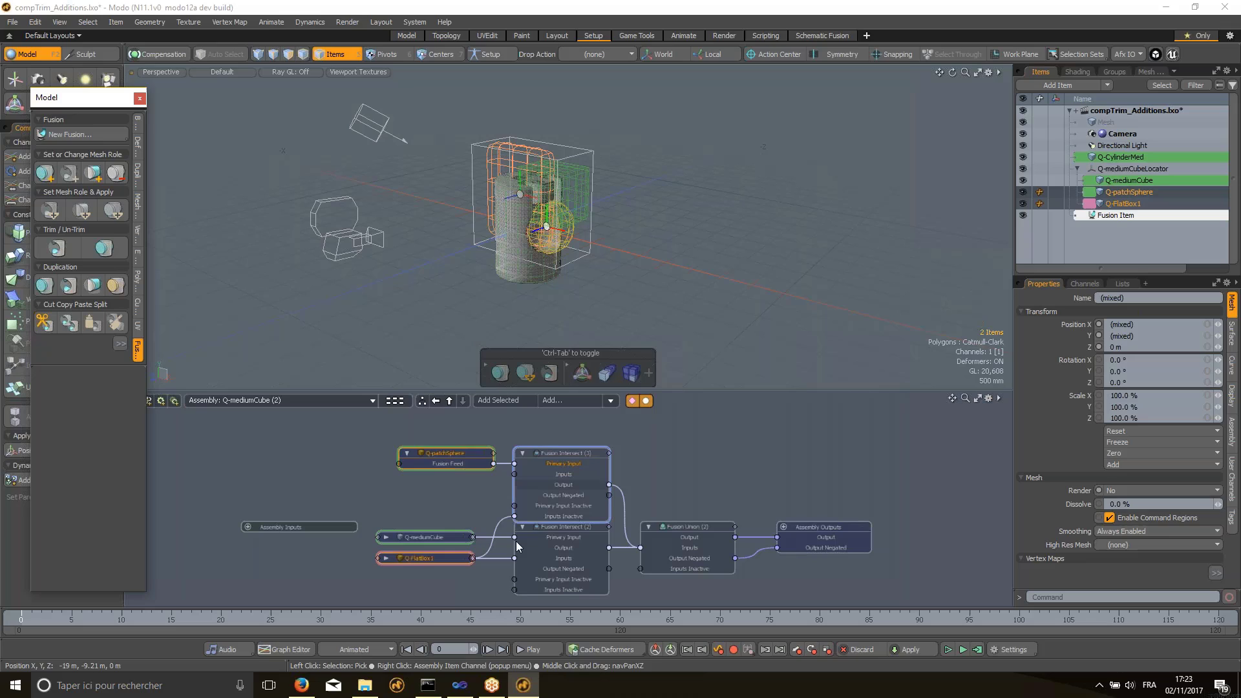
pyautogui.click(58, 253)
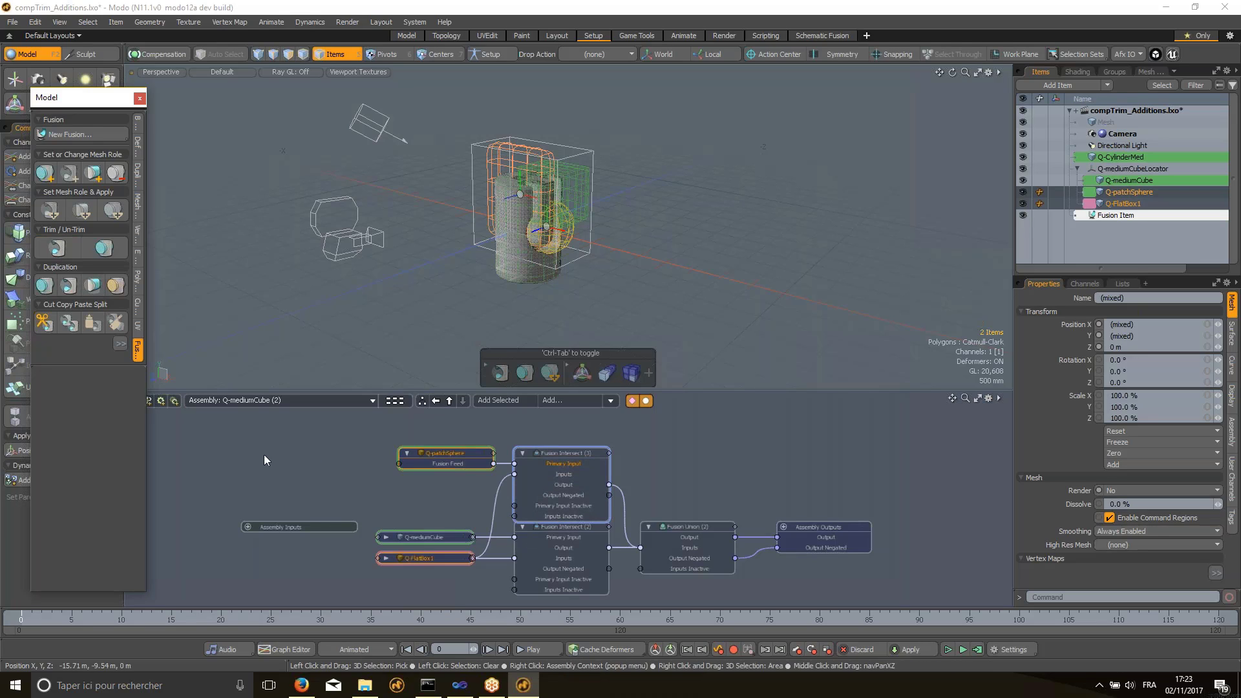
pyautogui.click(306, 458)
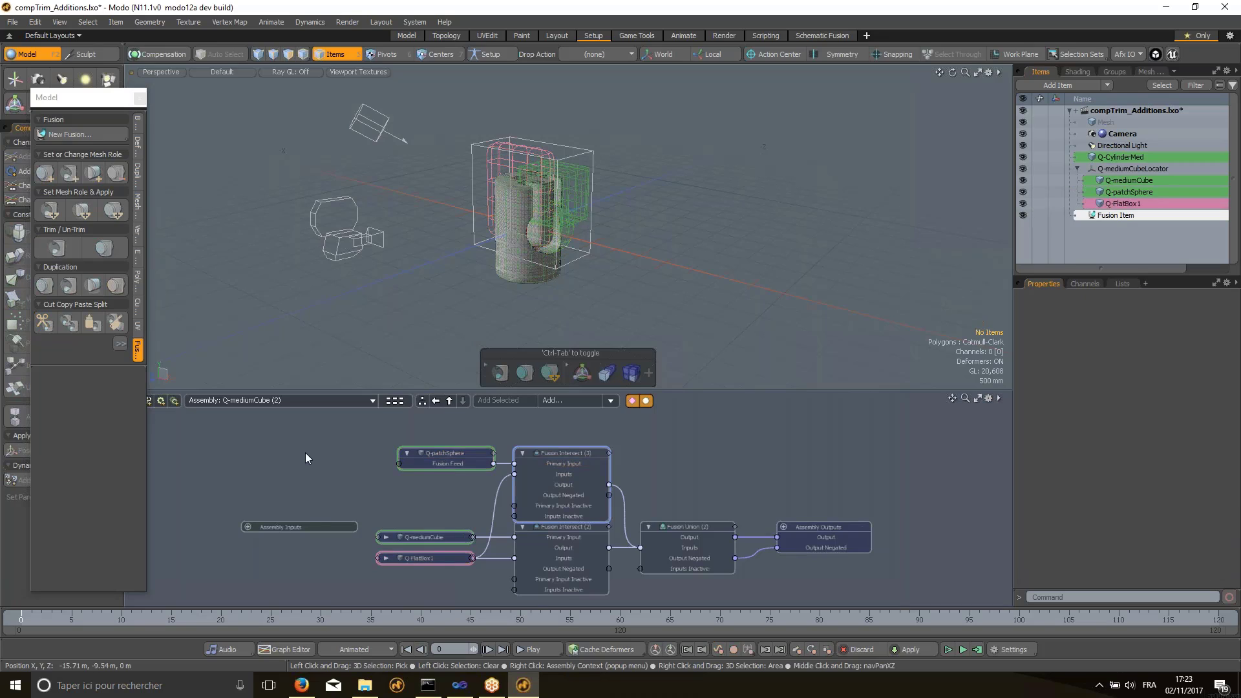